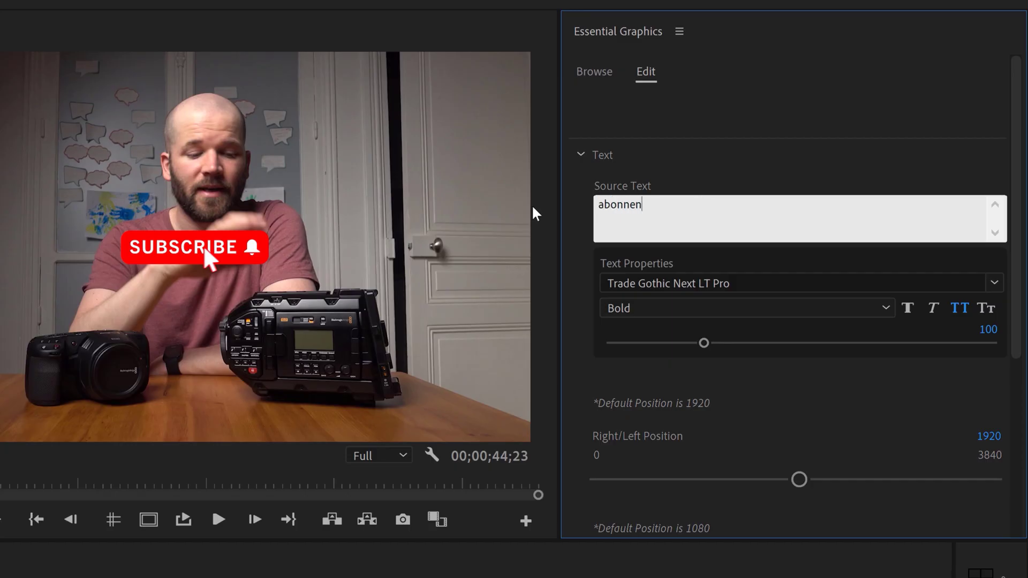
- Preview the button text 'abonnen' and enlarge the notification bell to scale 21
{"action": "left_click", "coordinate": [728, 158]}
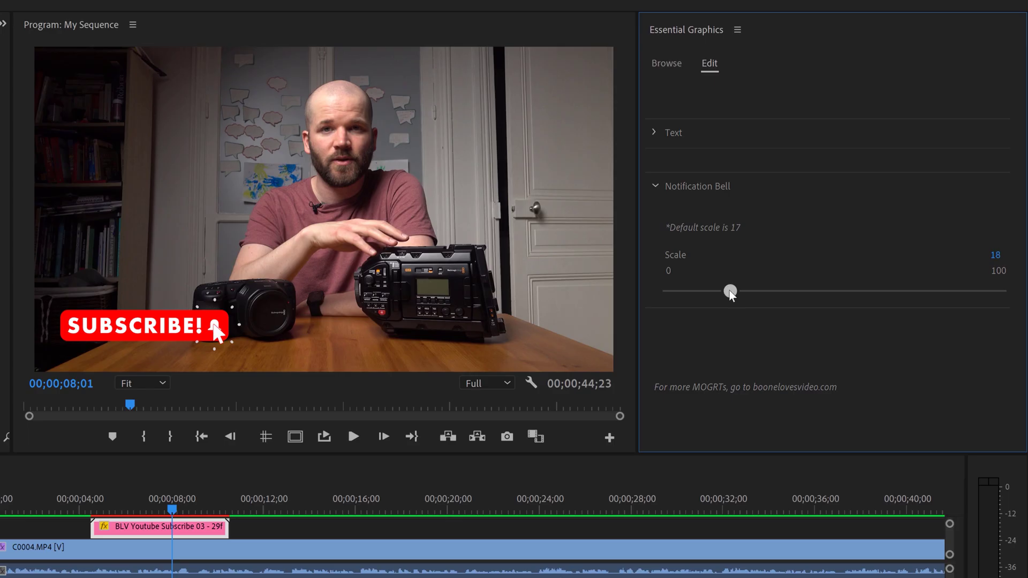
{"action": "mouse_move", "coordinate": [729, 290]}
{"action": "left_mouse_down"}
{"action": "mouse_move", "coordinate": [778, 291]}
{"action": "mouse_move", "coordinate": [749, 291]}
{"action": "left_mouse_up"}
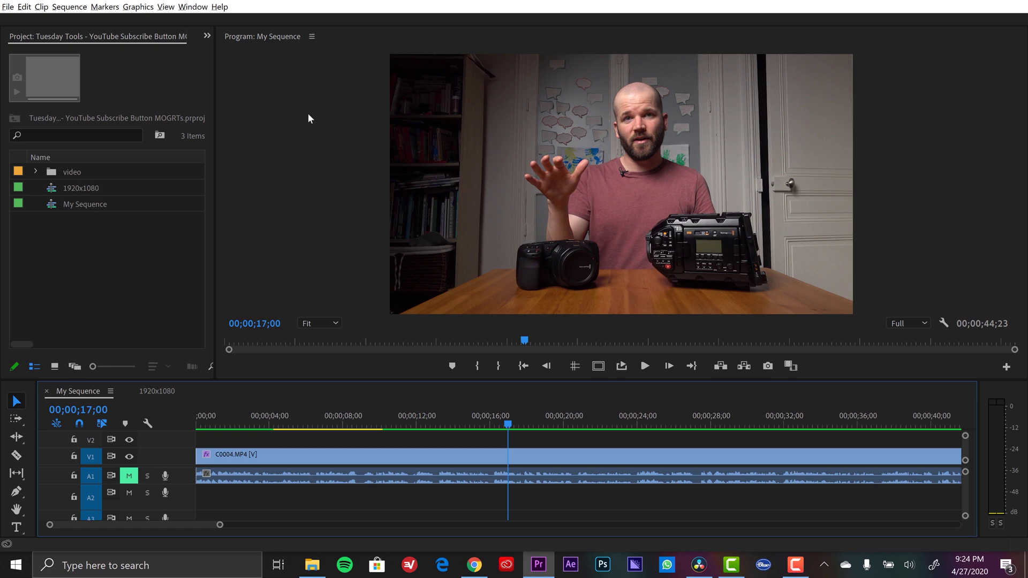
- Show the Essential Graphics panel from the Window menu and scroll its My Templates list
{"action": "left_click", "coordinate": [193, 6]}
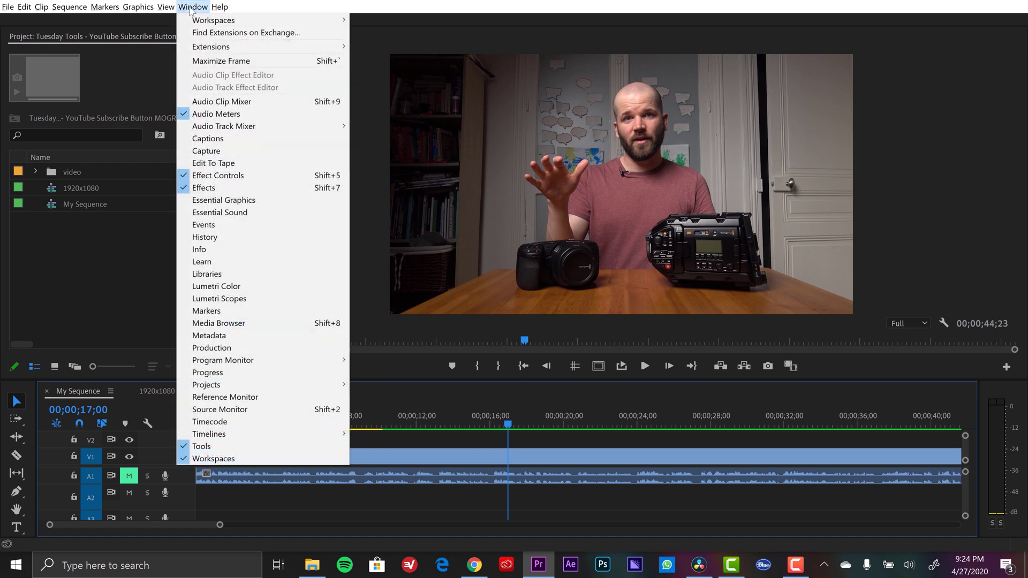
{"action": "left_click", "coordinate": [243, 202]}
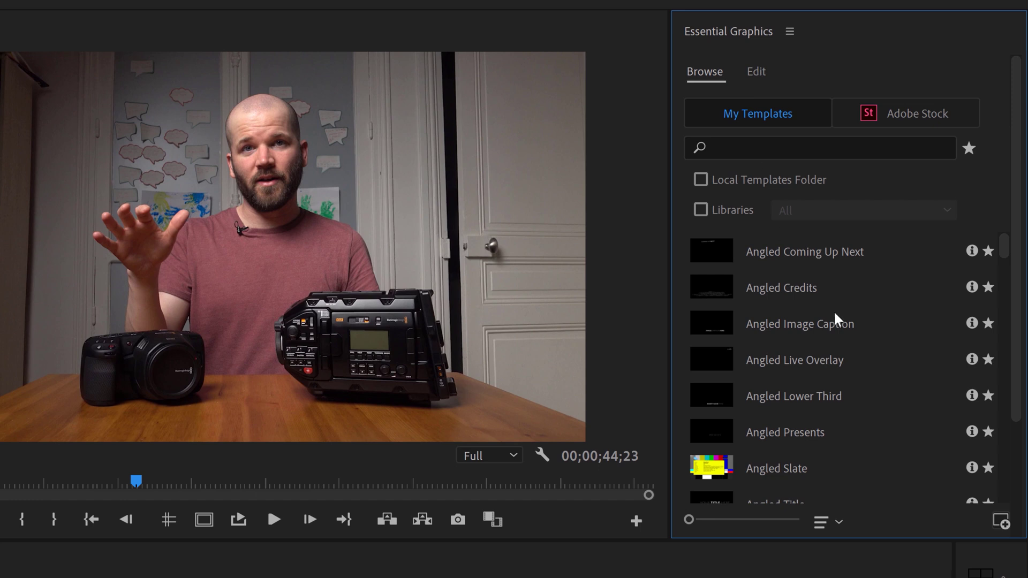
{"action": "scroll", "coordinate": [834, 313], "scroll_direction": "down", "scroll_amount": 10}
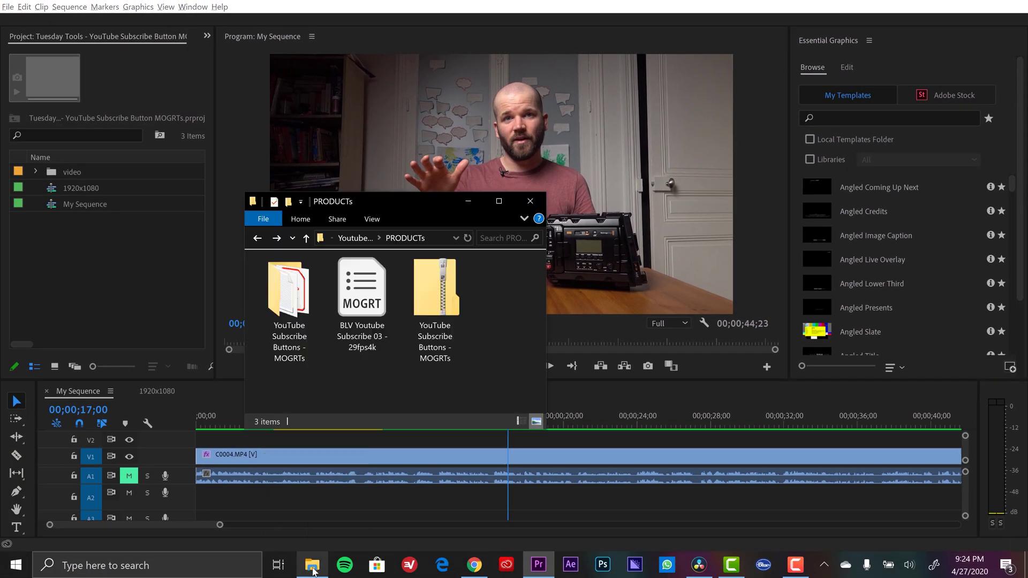
- Drag the BLV Youtube Subscribe 03 - 29fps4k MOGRT from PRODUCTs into Essential Graphics My Templates
{"action": "left_click", "coordinate": [372, 288]}
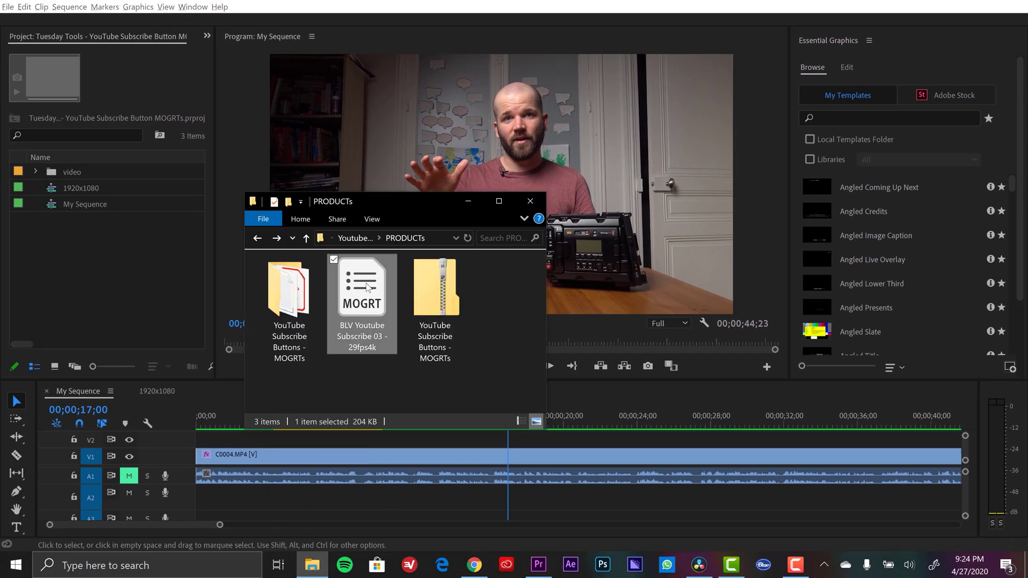
{"action": "mouse_move", "coordinate": [372, 288]}
{"action": "left_mouse_down"}
{"action": "mouse_move", "coordinate": [372, 256]}
{"action": "mouse_move", "coordinate": [369, 279]}
{"action": "left_mouse_up"}
{"action": "left_click_drag", "start_coordinate": [363, 290], "coordinate": [885, 257]}
{"action": "left_click", "coordinate": [912, 241]}
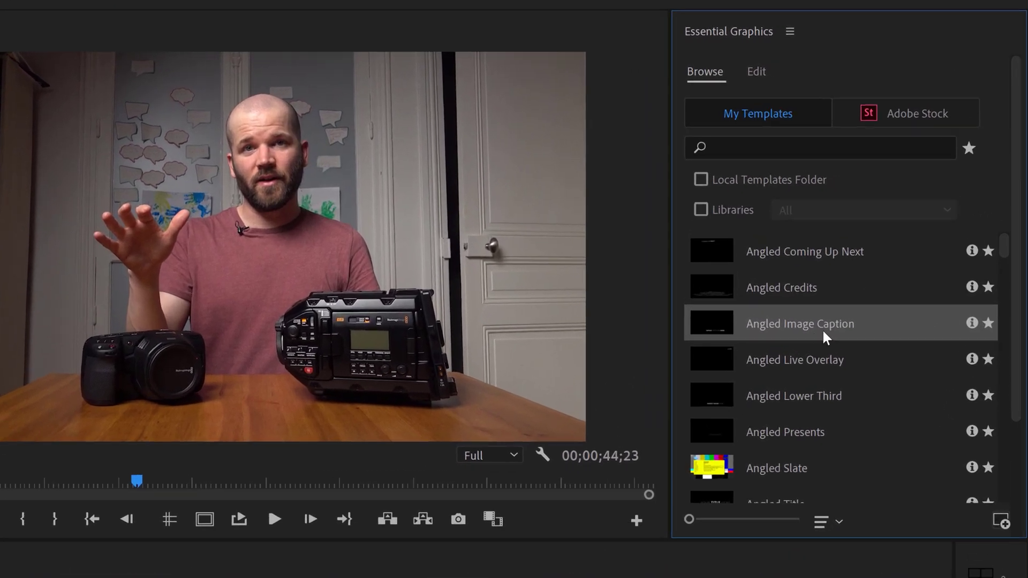
{"action": "scroll", "coordinate": [886, 279], "scroll_direction": "down", "scroll_amount": 2}
{"action": "scroll", "coordinate": [886, 276], "scroll_direction": "up", "scroll_amount": 2}
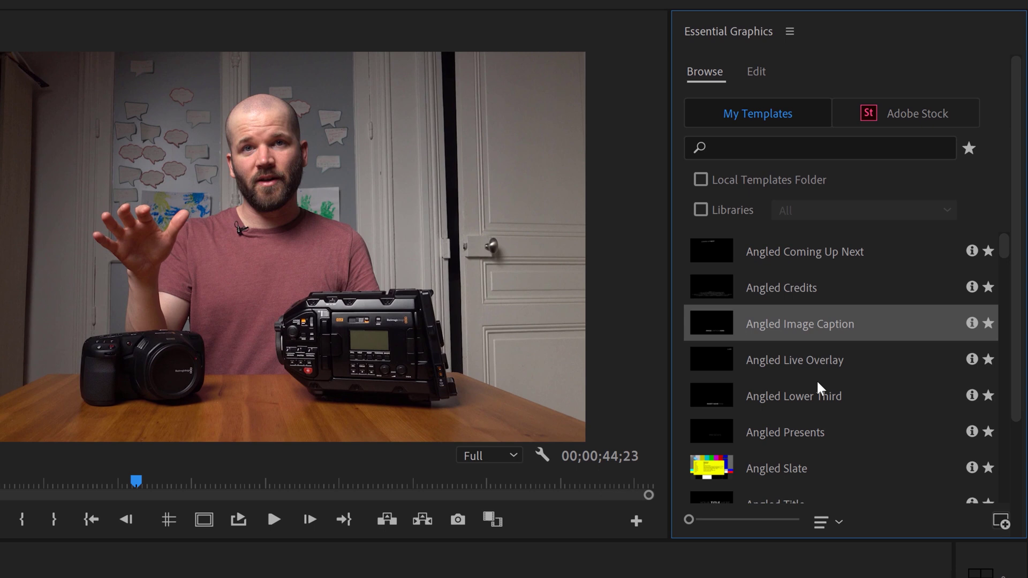
{"action": "scroll", "coordinate": [805, 364], "scroll_direction": "down", "scroll_amount": 10}
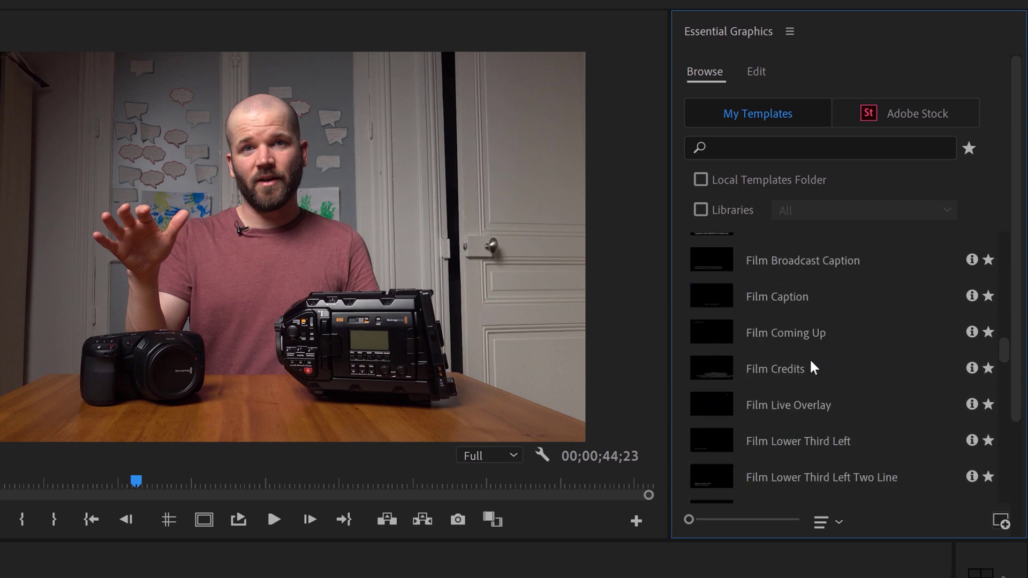
- Search templates for 'youtube' and place BLV Youtube Subscribe on V2 above C0004.MP4
{"action": "left_click", "coordinate": [744, 143]}
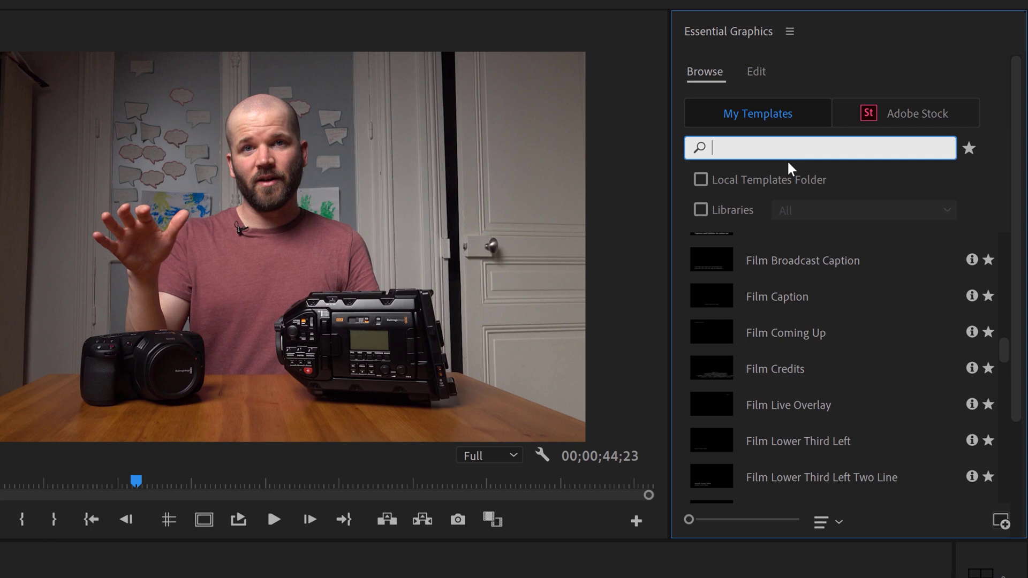
{"action": "type", "text": "youtube"}
{"action": "key", "text": "Return"}
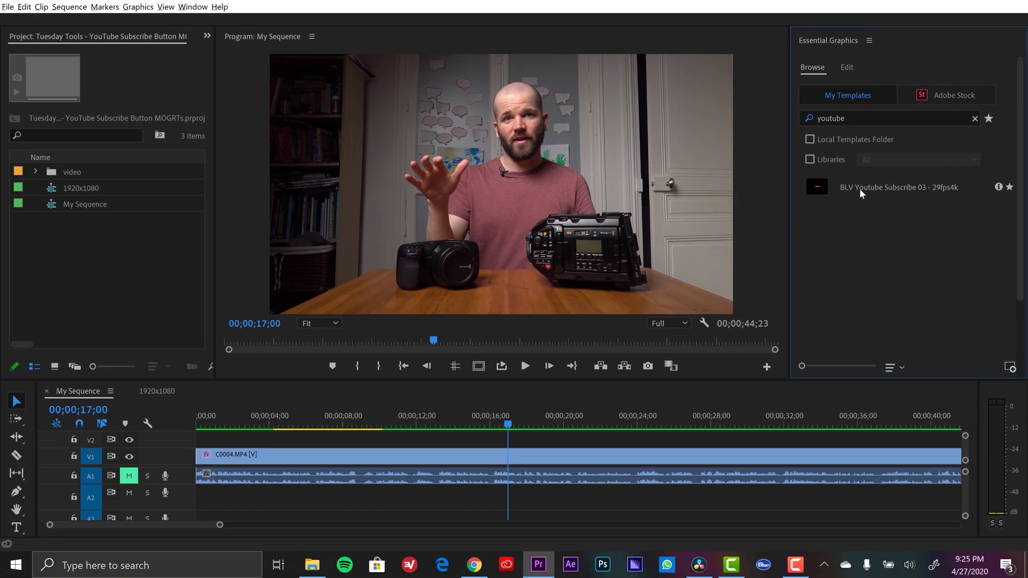
{"action": "left_click_drag", "start_coordinate": [859, 188], "coordinate": [284, 452]}
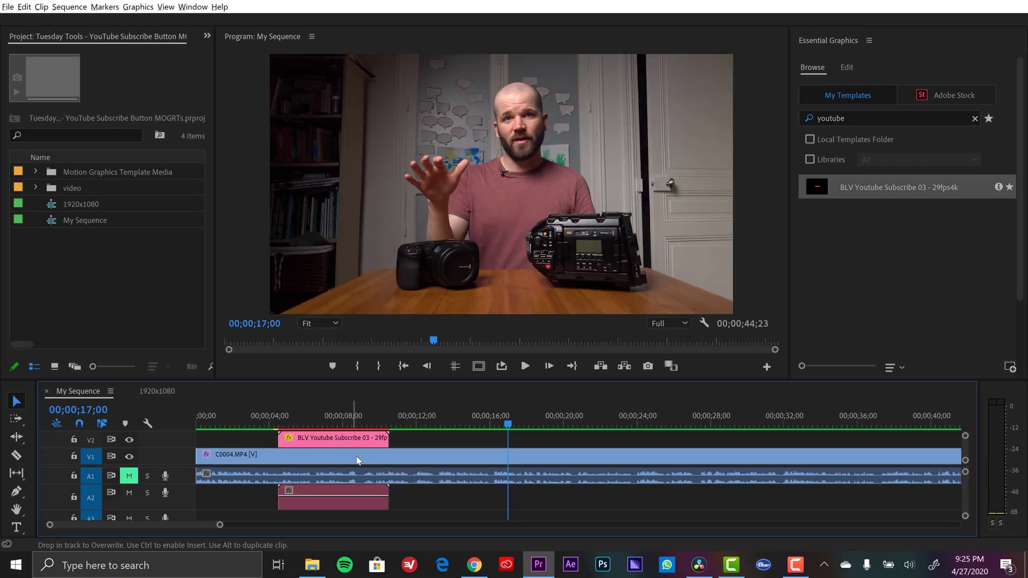
{"action": "left_click", "coordinate": [327, 424]}
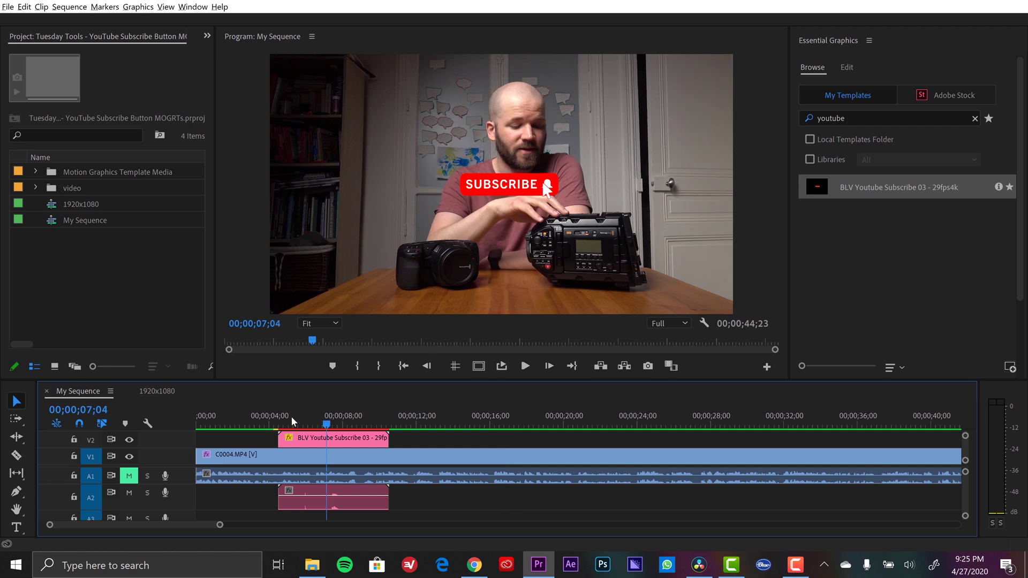
- Render the sequence In to Out so the subscribe animation plays smoothly
{"action": "key", "text": "Up"}
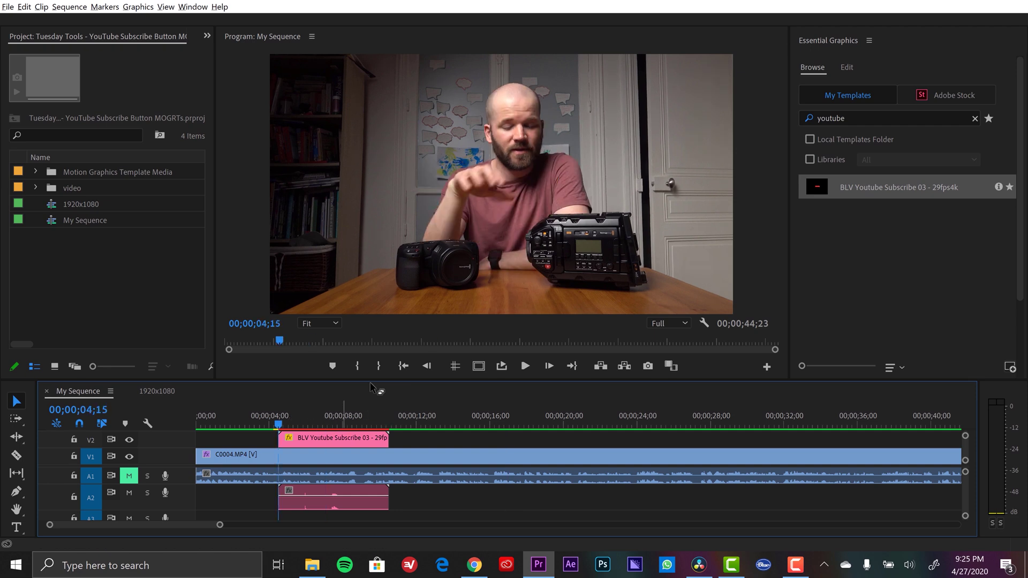
{"action": "left_click", "coordinate": [70, 7]}
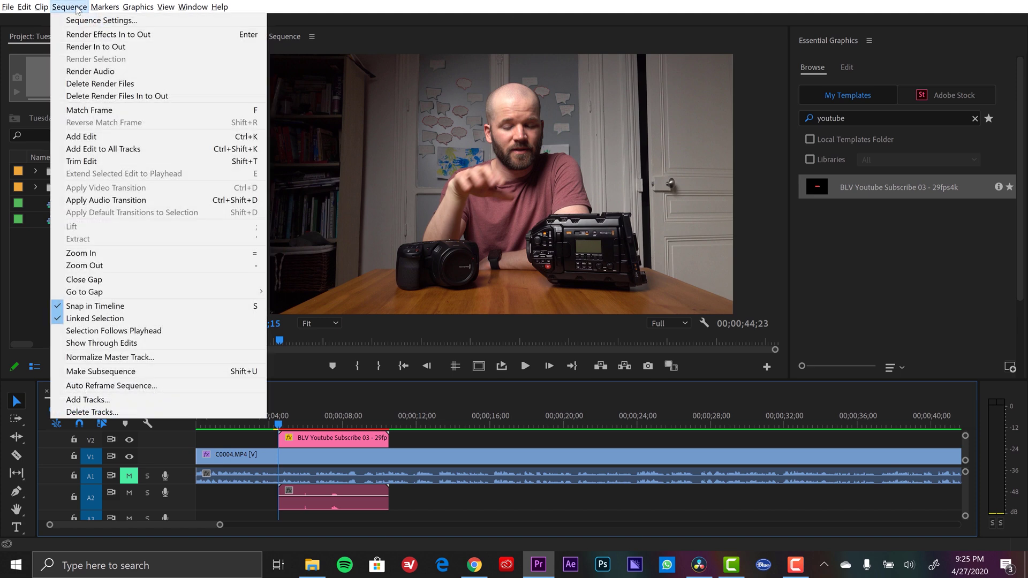
{"action": "left_click", "coordinate": [95, 46]}
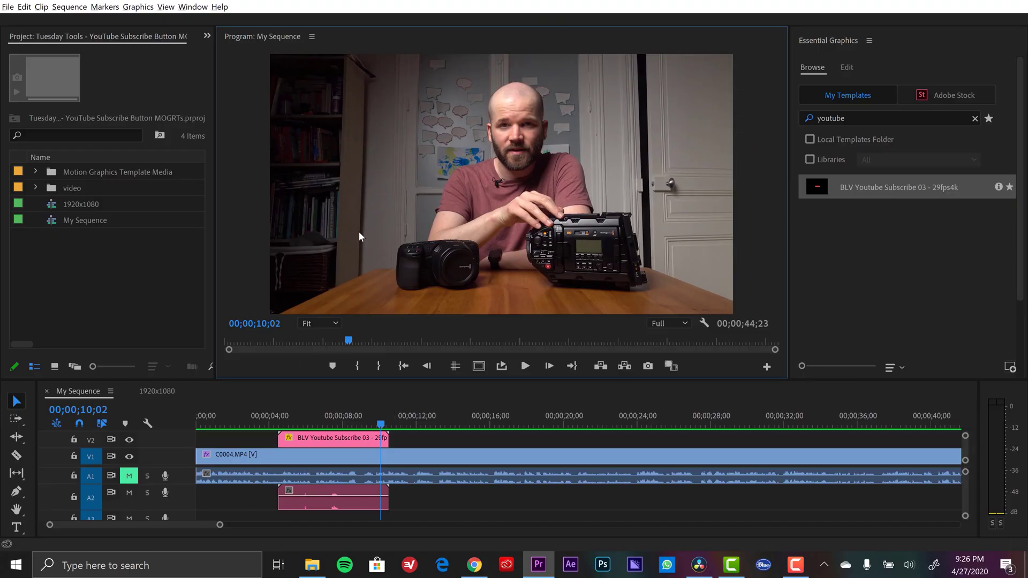
- Add the BLV Youtube Subscribe template to the 1920x1080 sequence, keeping its existing settings
{"action": "double_click", "coordinate": [71, 204]}
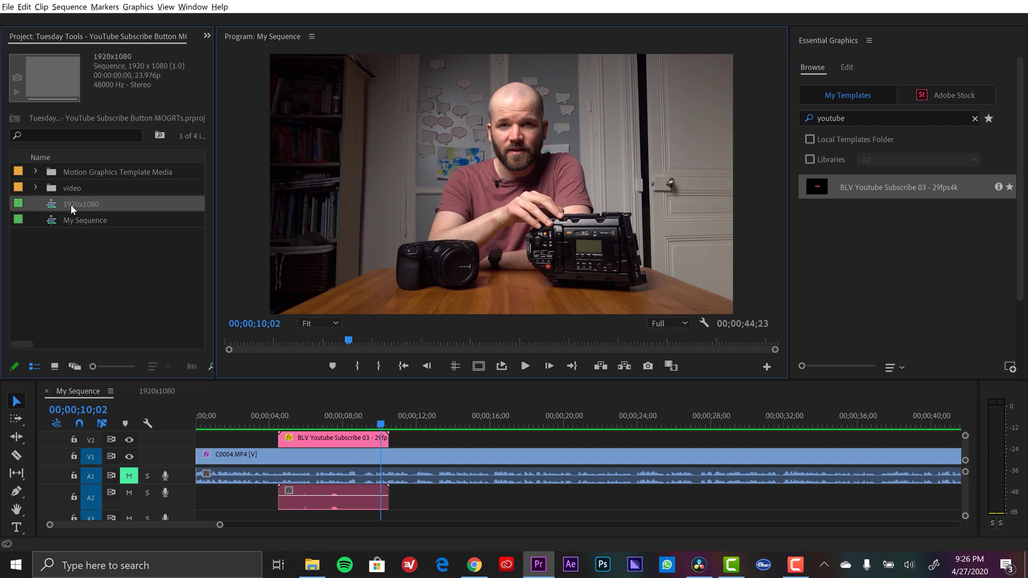
{"action": "left_click_drag", "start_coordinate": [369, 424], "coordinate": [390, 435]}
{"action": "left_click", "coordinate": [859, 209]}
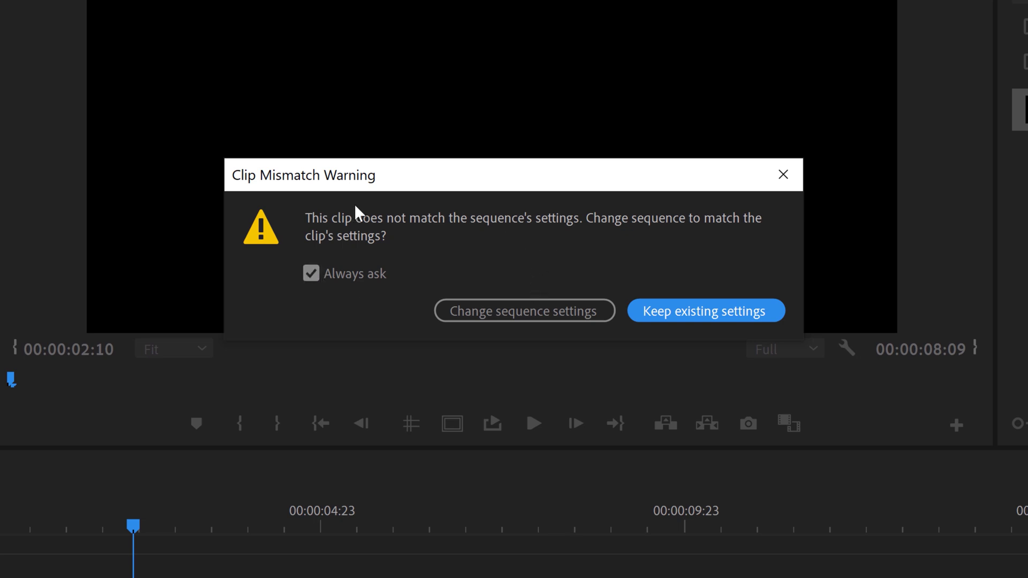
{"action": "left_click", "coordinate": [658, 310]}
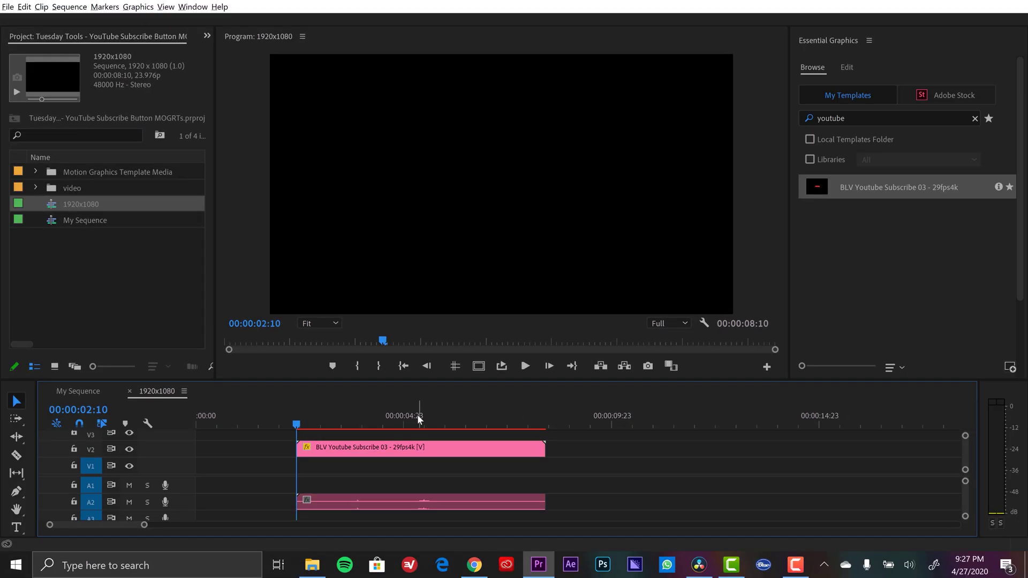
{"action": "left_click", "coordinate": [411, 414]}
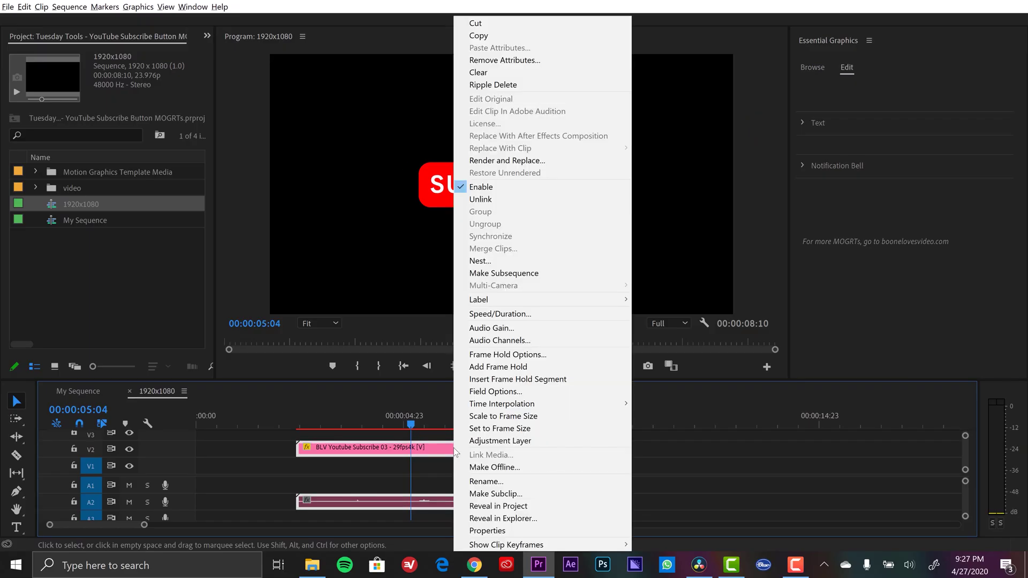
- Apply Set to Frame Size to the subscribe clip in the 1920x1080 sequence
{"action": "left_click", "coordinate": [499, 428]}
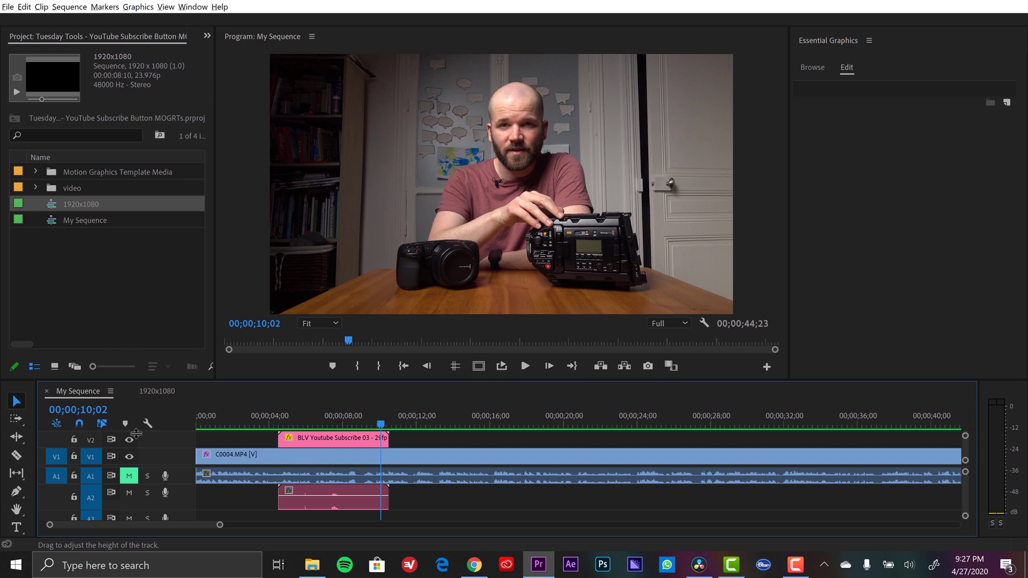
- Select the subscribe clip in My Sequence and widen the Essential Graphics panel
{"action": "left_click", "coordinate": [315, 422]}
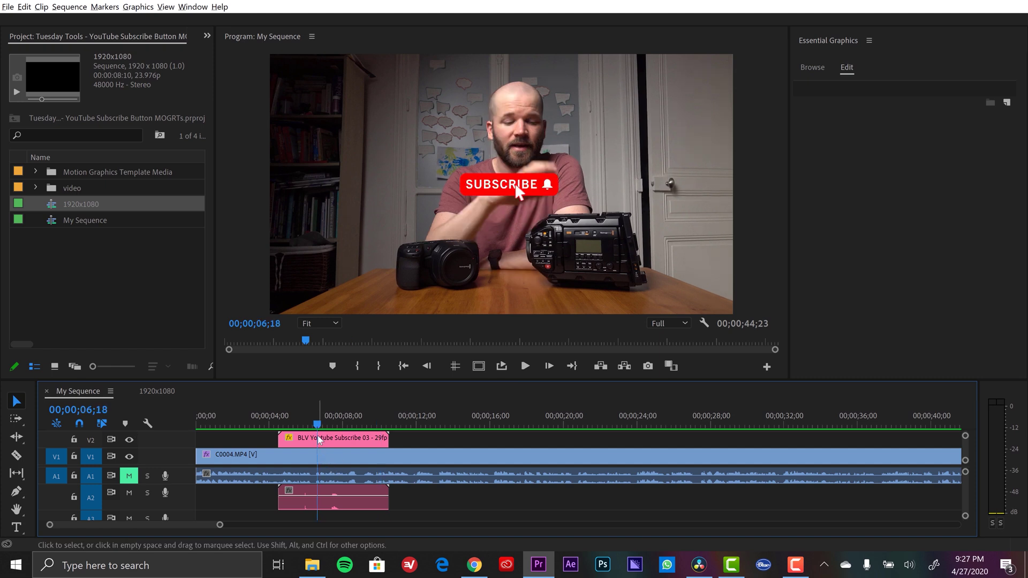
{"action": "left_click", "coordinate": [318, 439]}
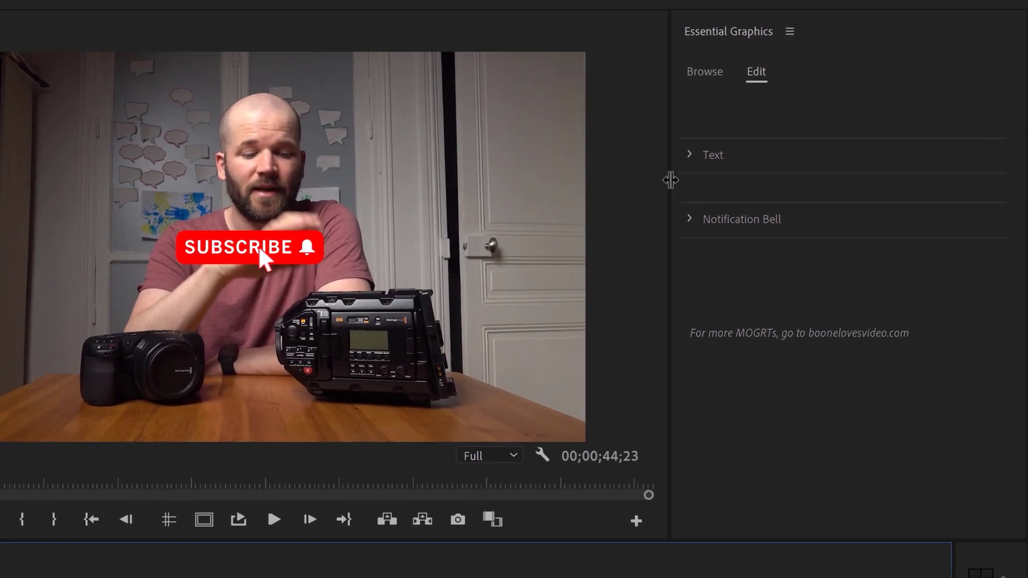
{"action": "left_click_drag", "start_coordinate": [669, 181], "coordinate": [608, 188]}
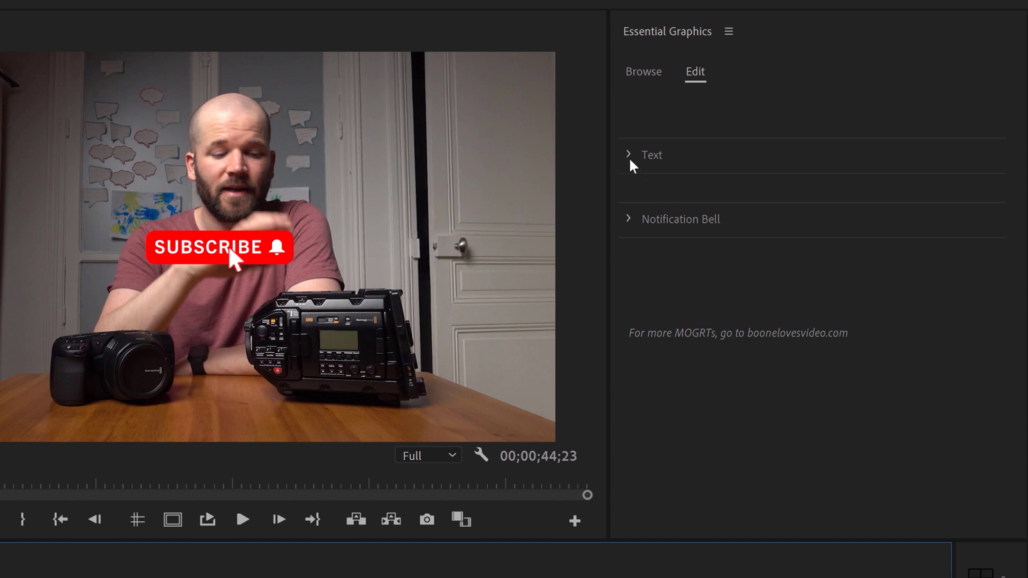
- Replace the Source Text 'subscribe' with 'abonnen' in the button's Text settings
{"action": "left_click", "coordinate": [629, 155]}
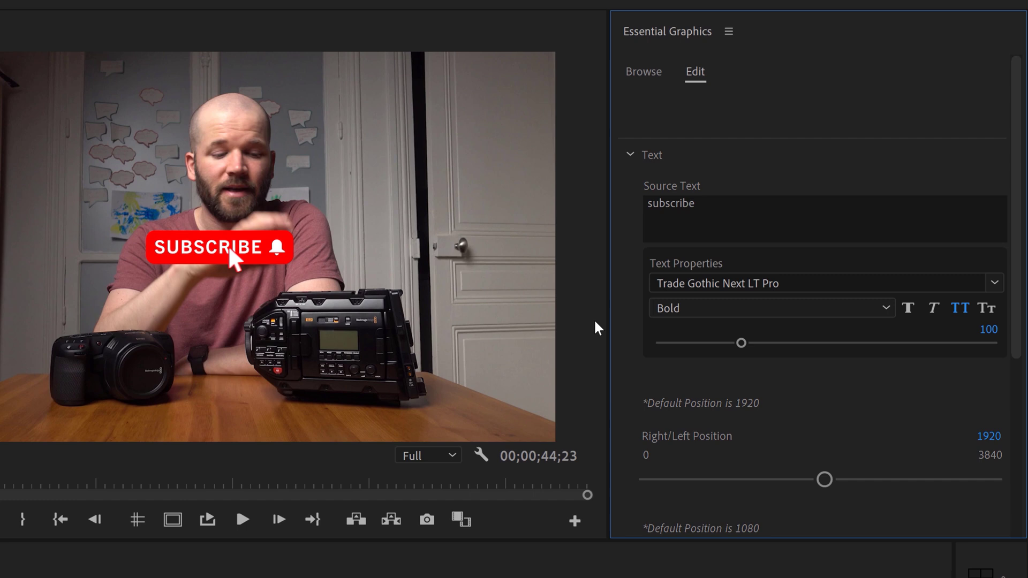
{"action": "left_click_drag", "start_coordinate": [609, 288], "coordinate": [561, 287]}
{"action": "left_click", "coordinate": [662, 213]}
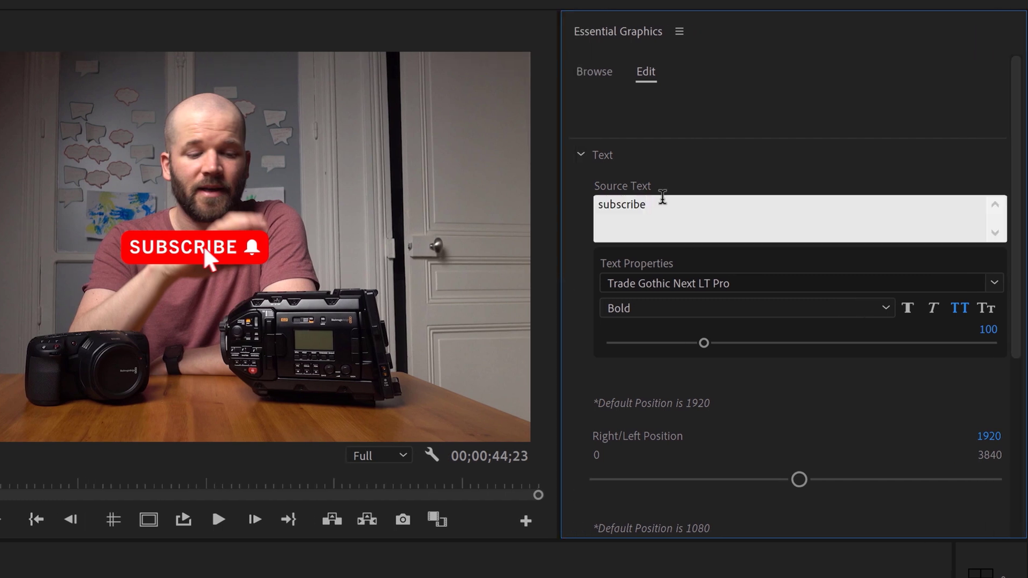
{"action": "left_click_drag", "start_coordinate": [705, 194], "coordinate": [534, 204]}
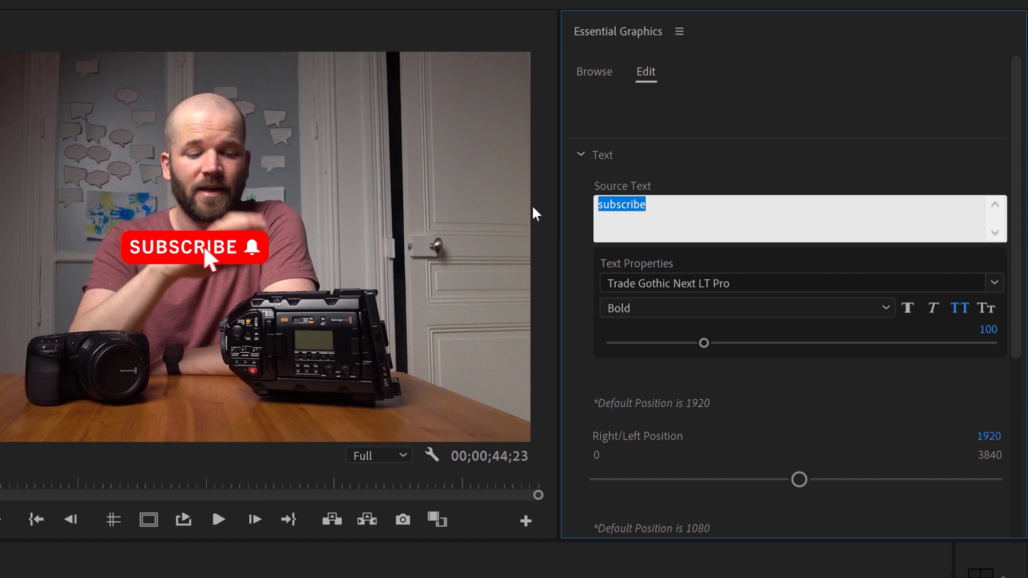
{"action": "type", "text": "abonnen"}
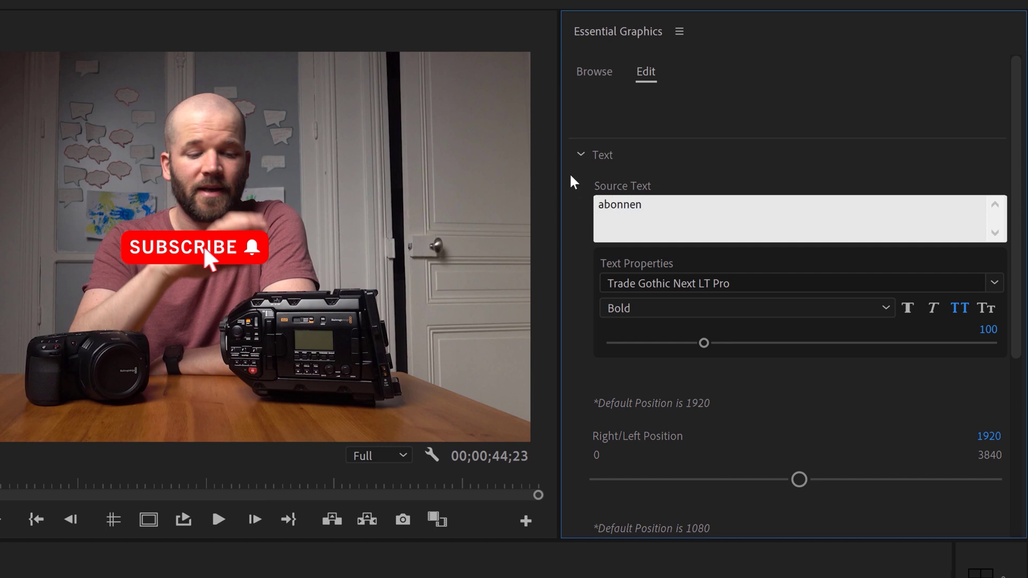
{"action": "left_click", "coordinate": [726, 157]}
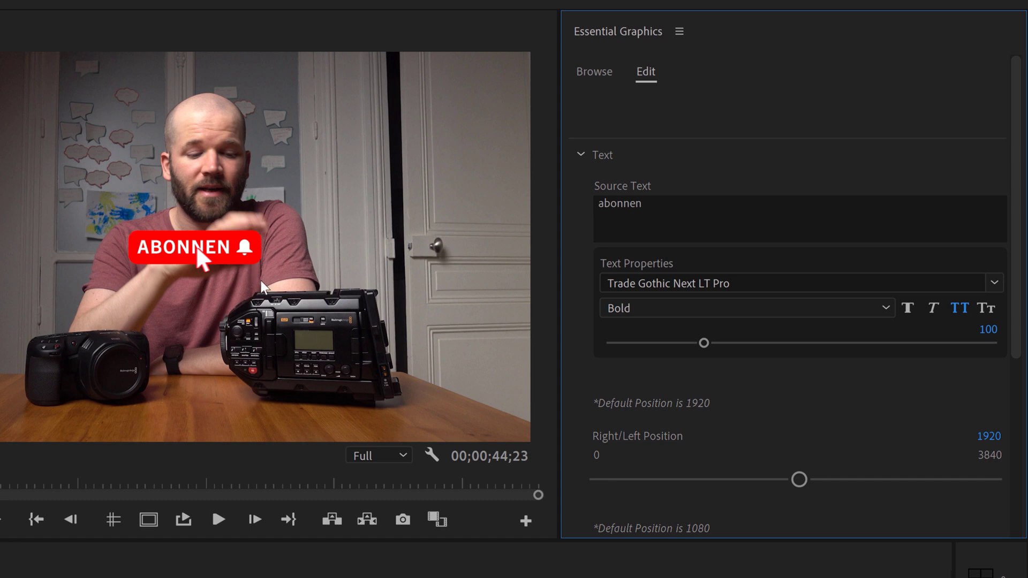
- Set the button text to Futura PT Bold in all caps at size 167
{"action": "left_click", "coordinate": [706, 280]}
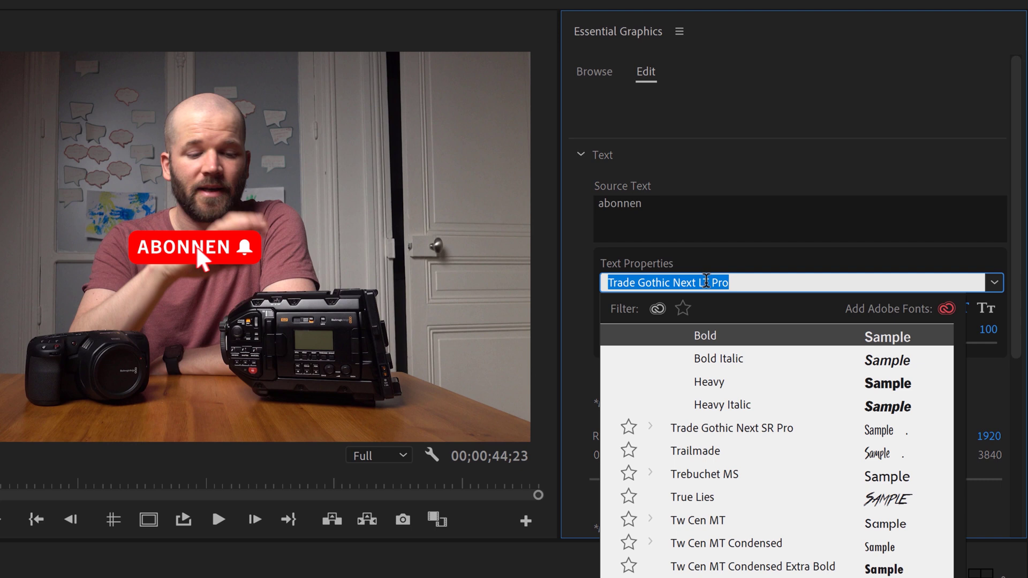
{"action": "type", "text": "futur"}
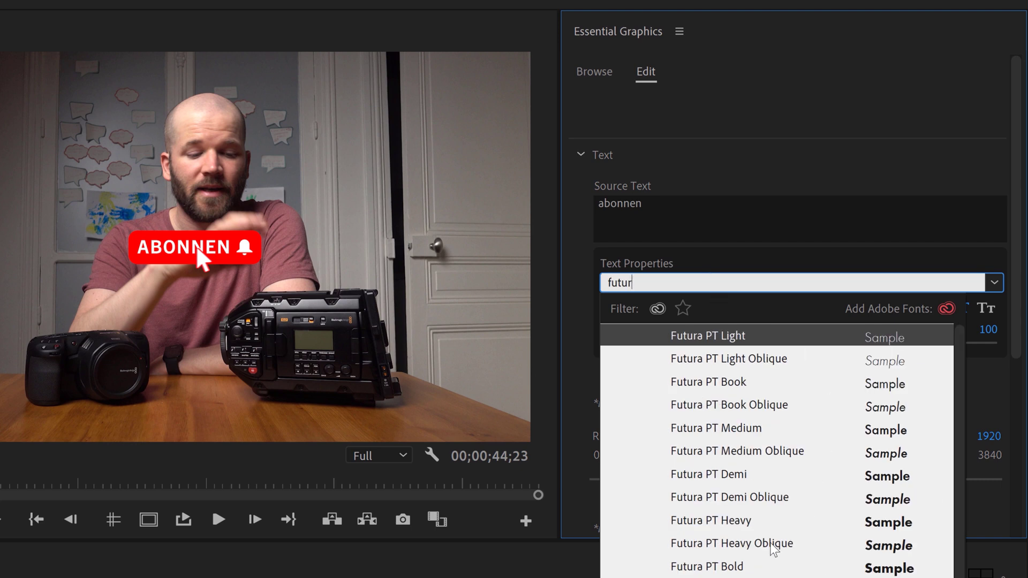
{"action": "left_click", "coordinate": [740, 569]}
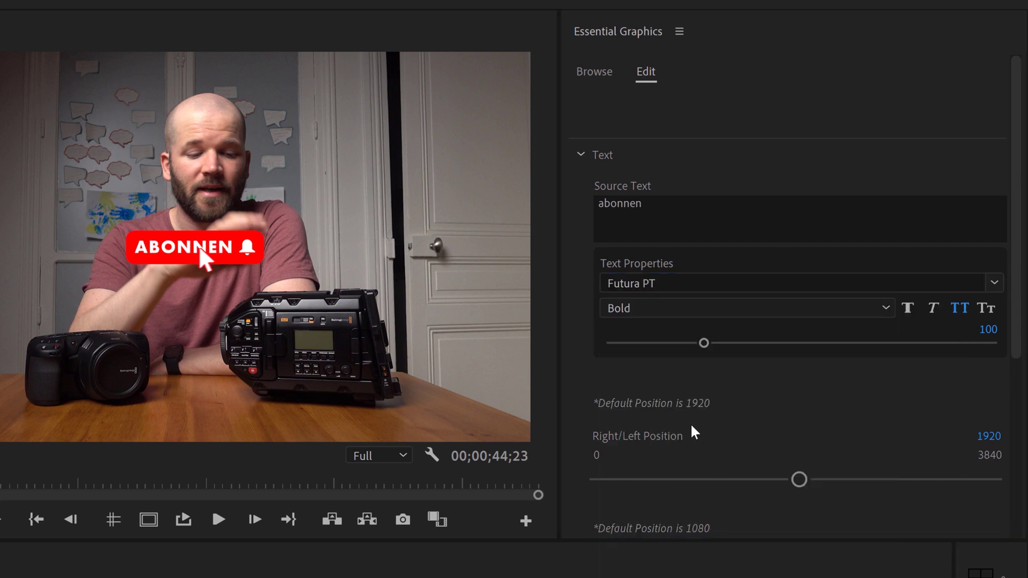
{"action": "left_click", "coordinate": [960, 309]}
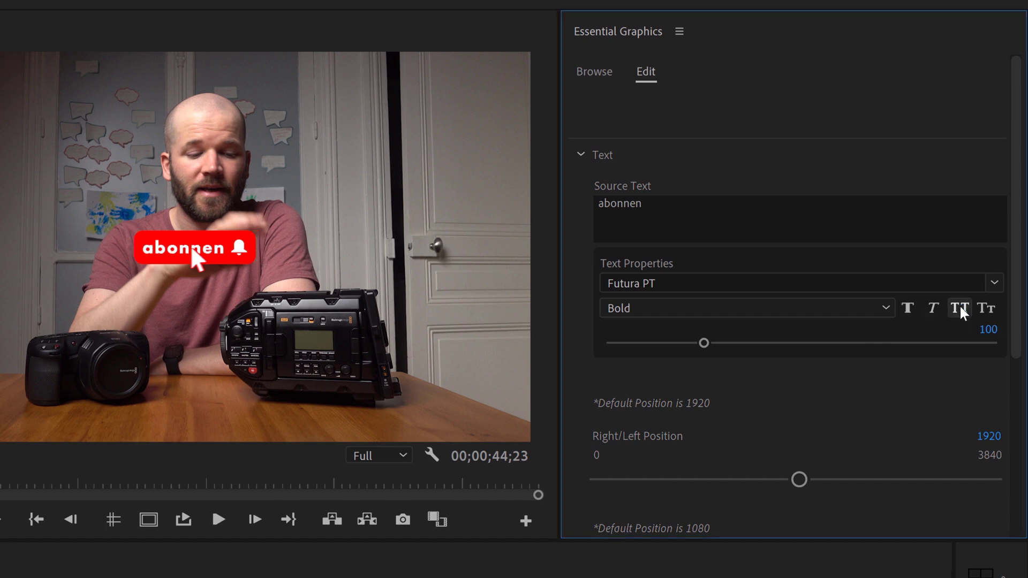
{"action": "left_click", "coordinate": [960, 309]}
{"action": "left_click_drag", "start_coordinate": [705, 343], "coordinate": [744, 342]}
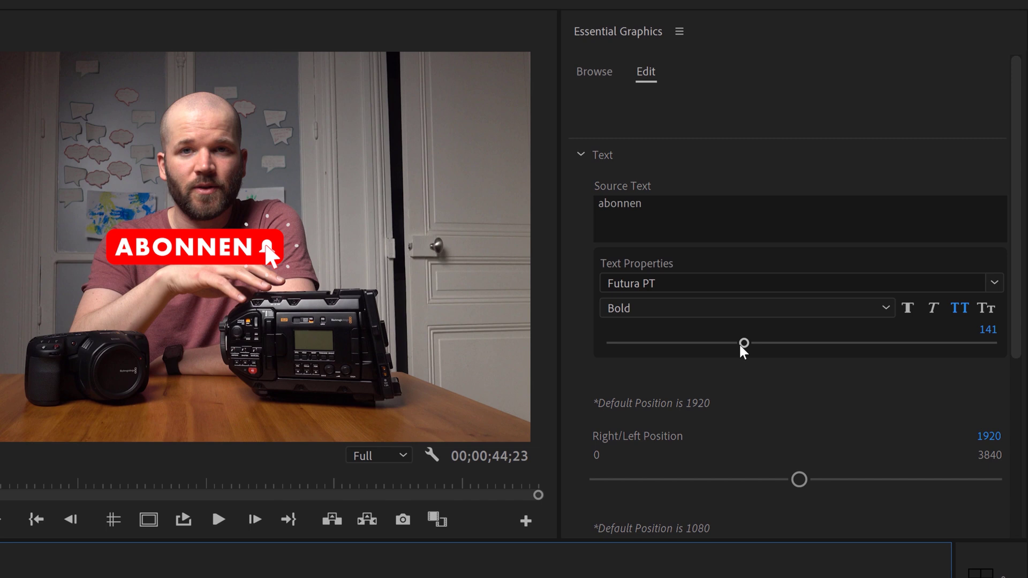
{"action": "left_click_drag", "start_coordinate": [742, 343], "coordinate": [771, 345]}
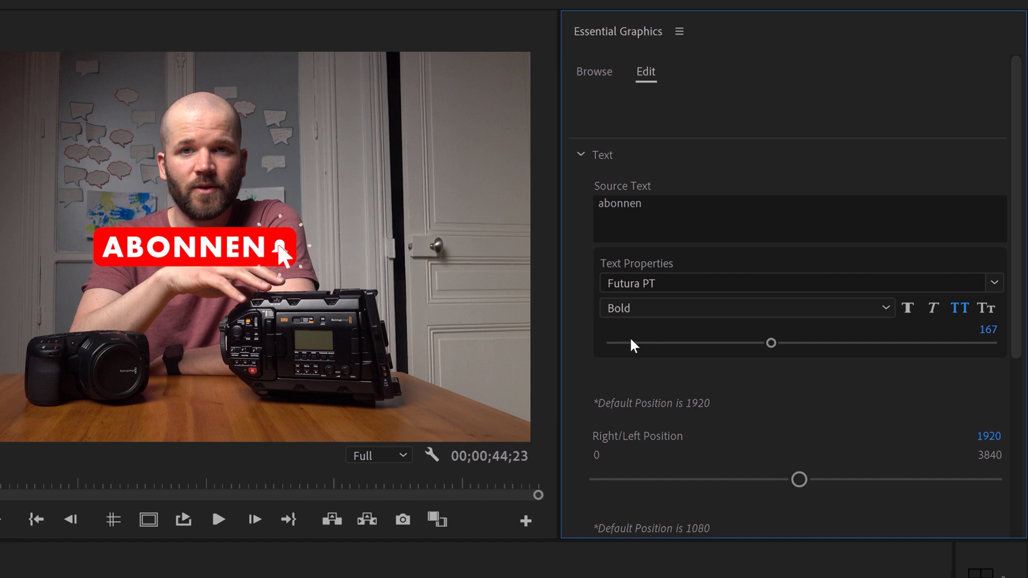
{"action": "left_click_drag", "start_coordinate": [1017, 204], "coordinate": [1021, 324]}
- Set the button's text size to 150
{"action": "left_click", "coordinate": [985, 131]}
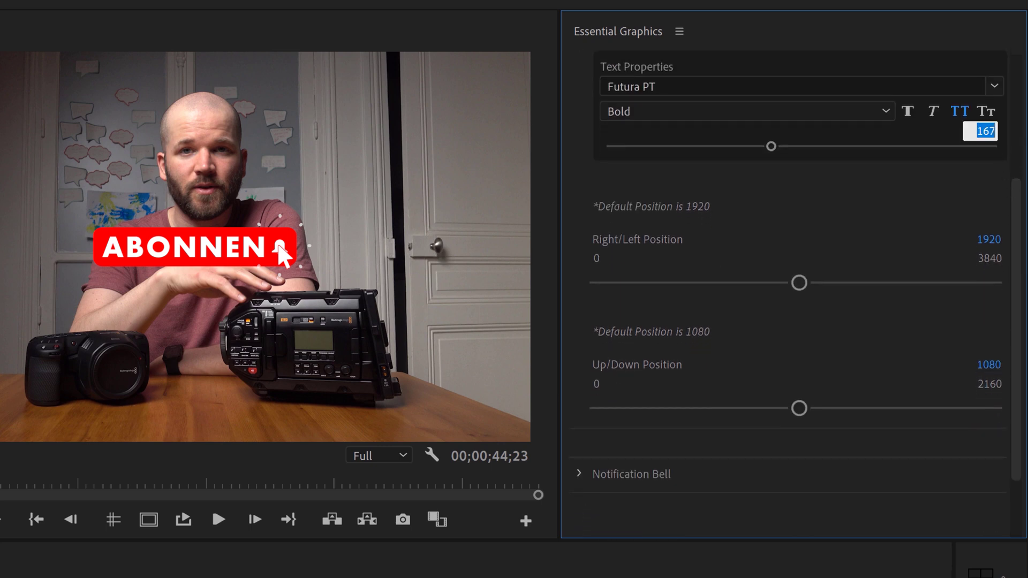
{"action": "type", "text": "150"}
{"action": "key", "text": "Return"}
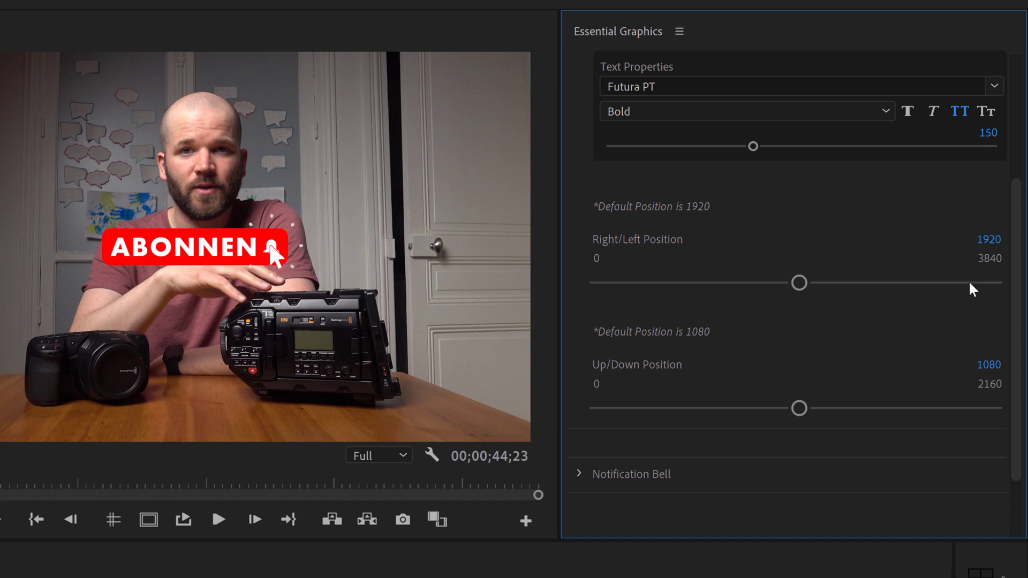
- Move the button to the lower left, with Right/Left Position 664 and Up/Down raised
{"action": "left_click_drag", "start_coordinate": [799, 282], "coordinate": [660, 282]}
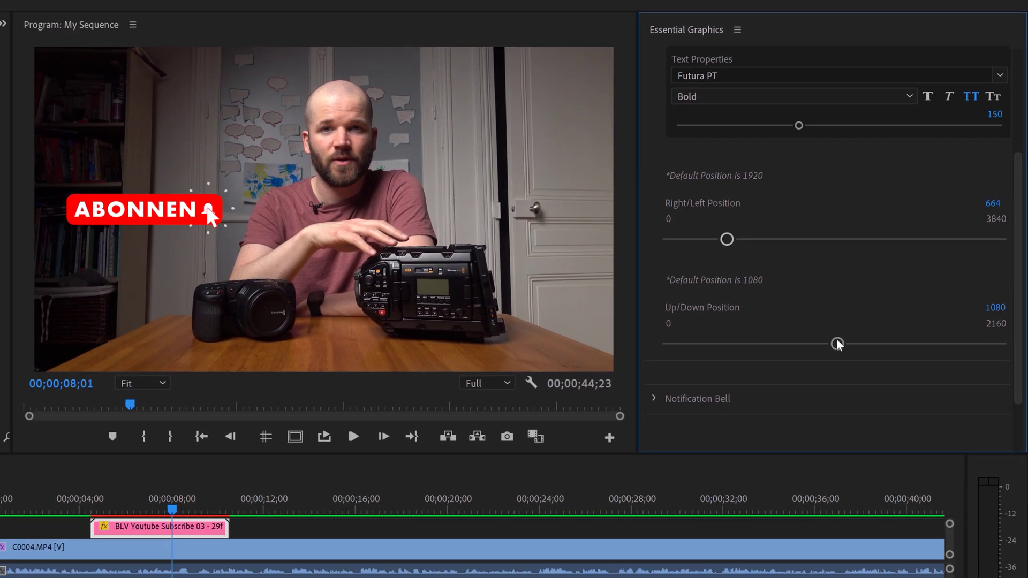
{"action": "left_click_drag", "start_coordinate": [807, 394], "coordinate": [871, 399]}
{"action": "left_click_drag", "start_coordinate": [892, 348], "coordinate": [927, 343]}
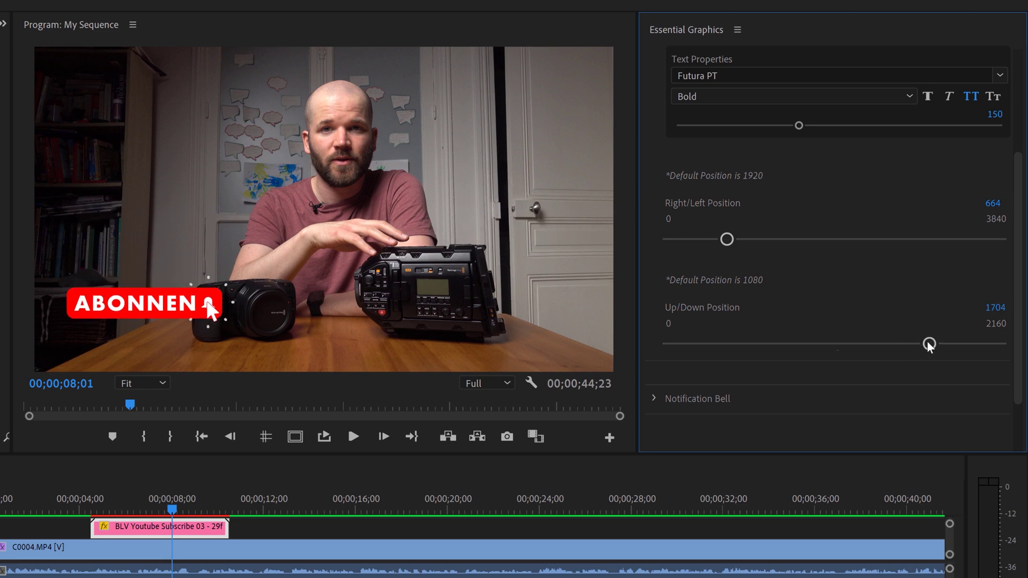
{"action": "scroll", "coordinate": [978, 151], "scroll_direction": "up", "scroll_amount": 3}
- Type test characters into the button's Source Text to check the preview
{"action": "left_click", "coordinate": [771, 179]}
{"action": "left_click", "coordinate": [771, 179]}
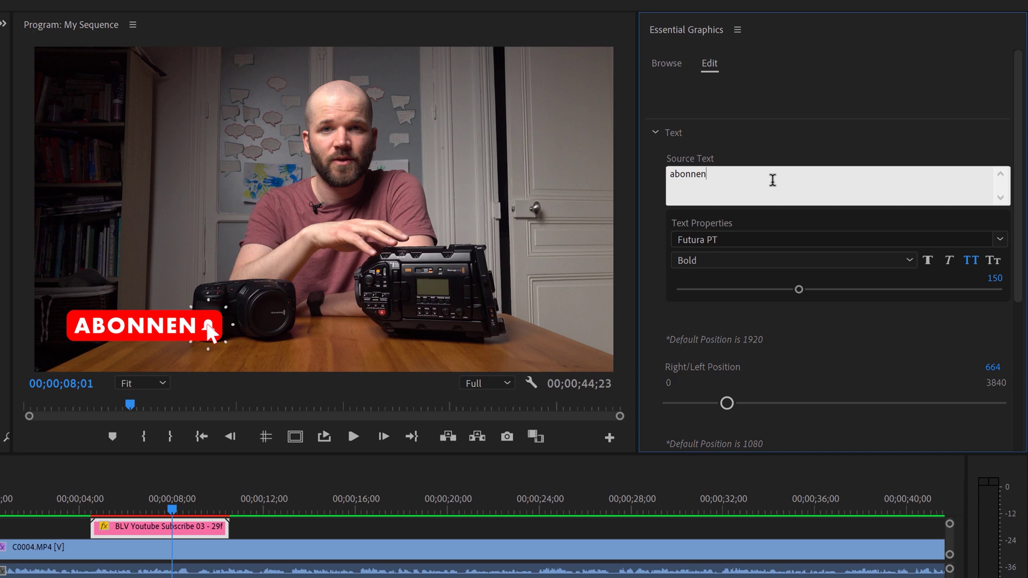
{"action": "type", "text": "jkal;sdfjkals;dfjkal;sfddasdfadsfasdfadsf"}
{"action": "left_click", "coordinate": [786, 147]}
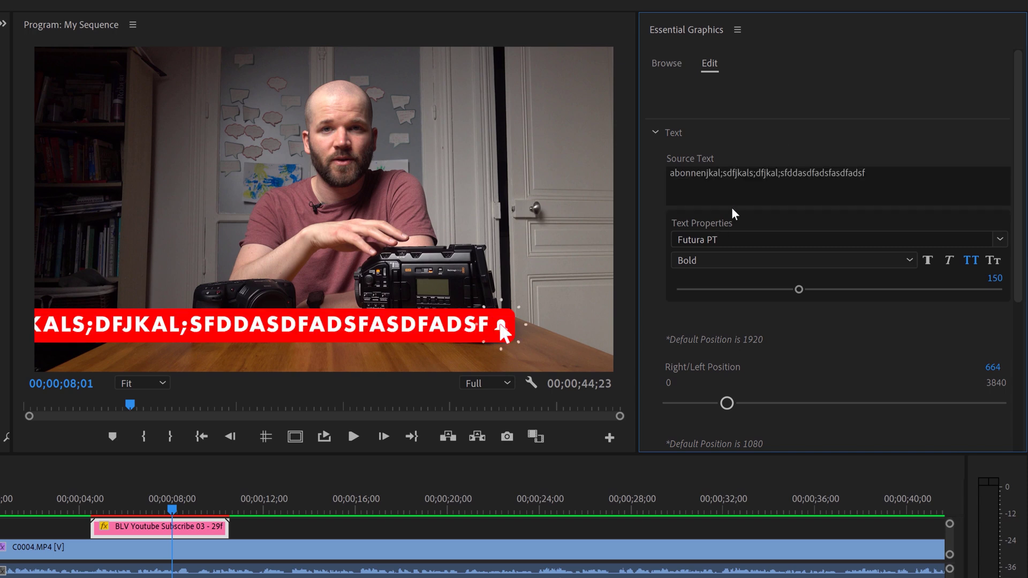
- Delete the test characters and replace 'abonnen' with 'subscribe!' in the Source Text
{"action": "left_click", "coordinate": [903, 181]}
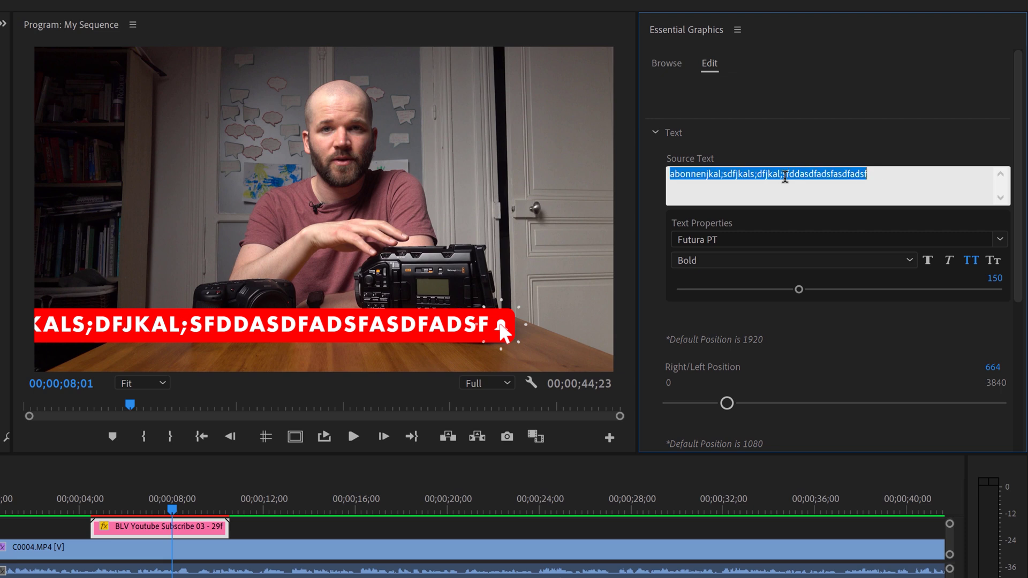
{"action": "left_click_drag", "start_coordinate": [896, 179], "coordinate": [713, 175]}
{"action": "key", "text": "BackSpace"}
{"action": "key", "text": "BackSpace"}
{"action": "key", "text": "BackSpace"}
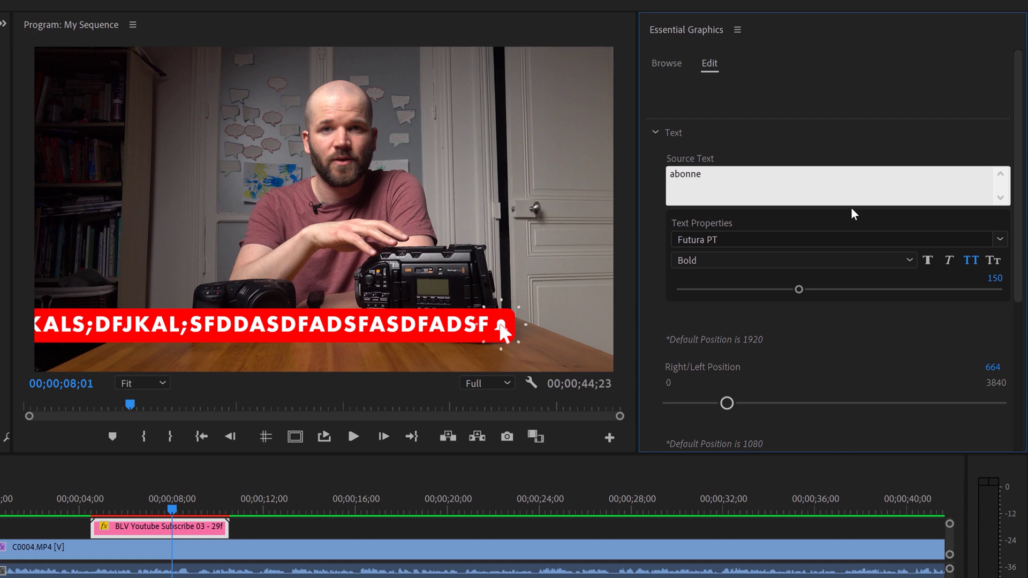
{"action": "type", "text": "n"}
{"action": "double_click", "coordinate": [684, 184]}
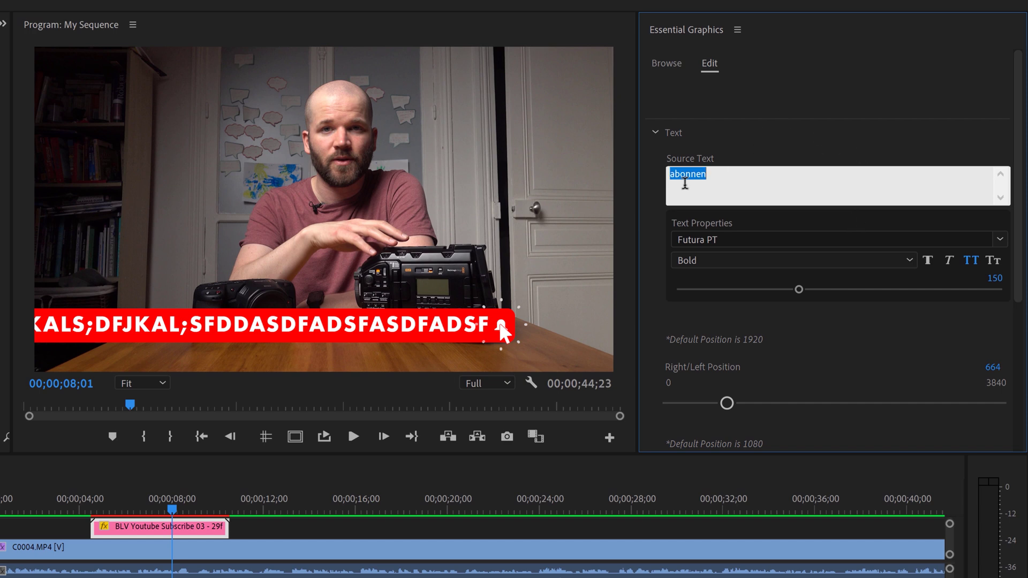
{"action": "type", "text": "subscribe!"}
{"action": "left_click", "coordinate": [781, 150]}
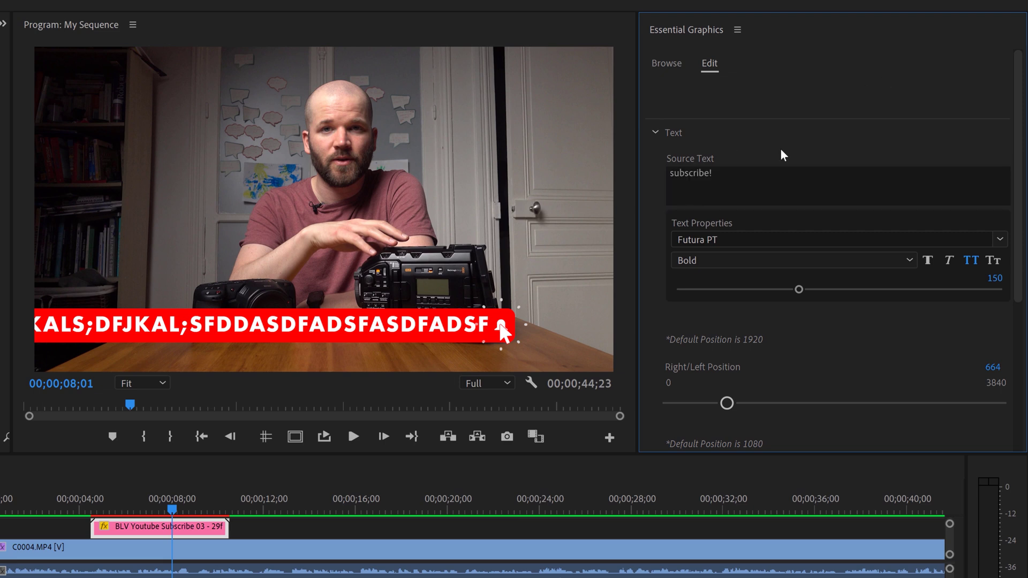
- Collapse the Text settings and raise the Notification Bell scale from 17 to 25
{"action": "left_click", "coordinate": [654, 132]}
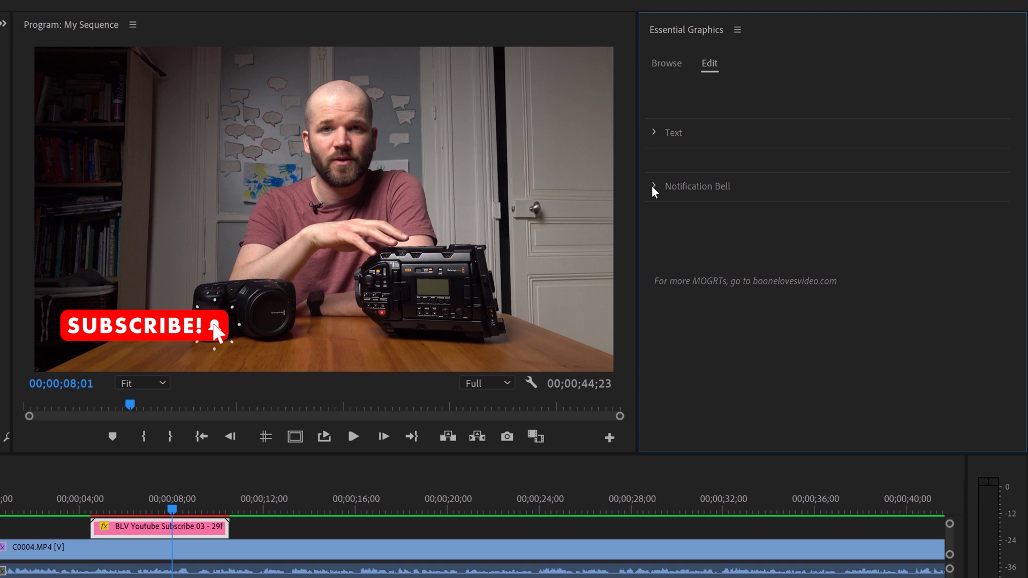
{"action": "left_click", "coordinate": [653, 134]}
{"action": "left_click_drag", "start_coordinate": [1017, 202], "coordinate": [1018, 345]}
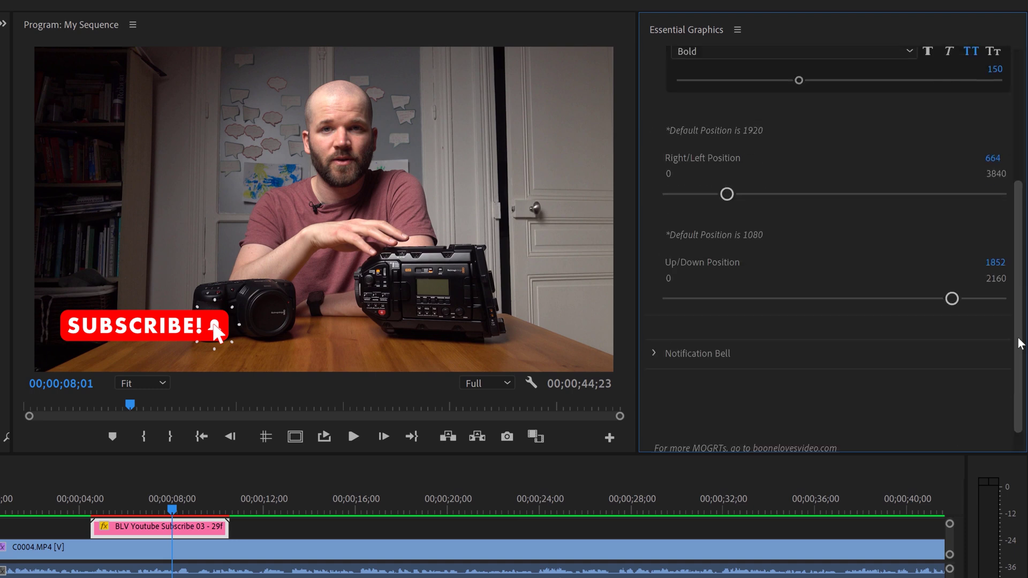
{"action": "scroll", "coordinate": [701, 118], "scroll_direction": "up", "scroll_amount": 5}
{"action": "left_click", "coordinate": [655, 133]}
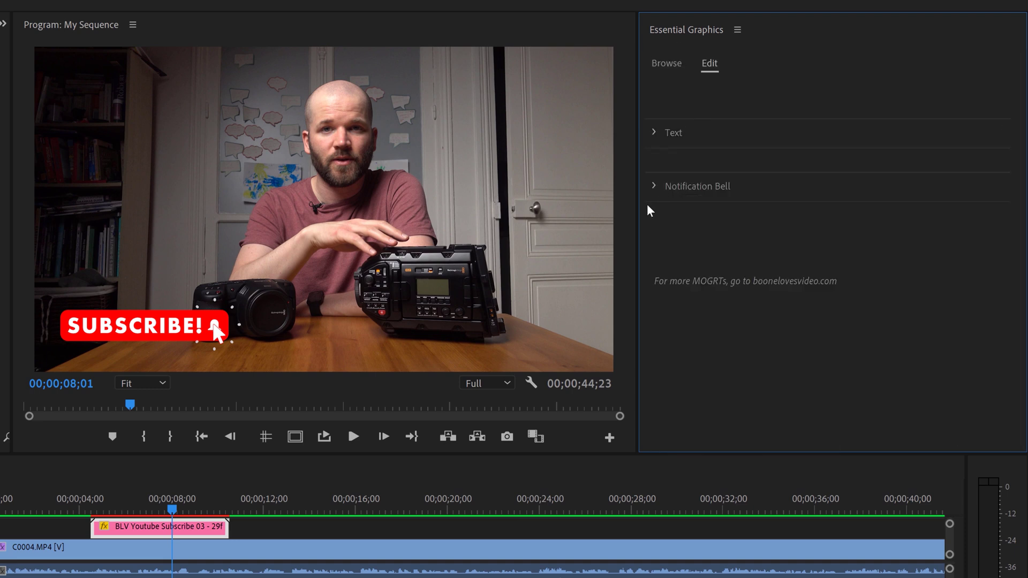
{"action": "left_click", "coordinate": [654, 186]}
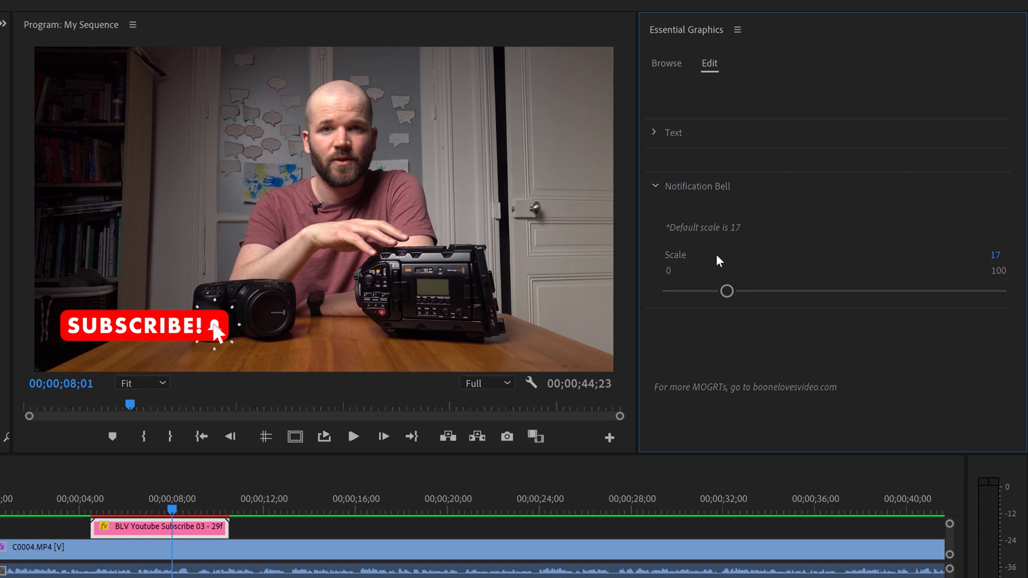
{"action": "left_click_drag", "start_coordinate": [730, 293], "coordinate": [739, 294]}
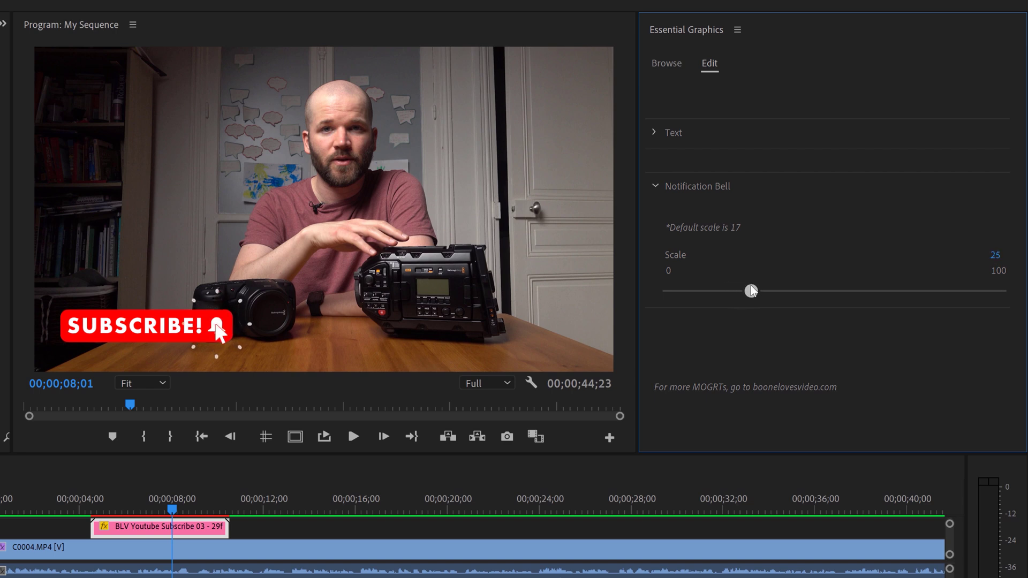
{"action": "mouse_move", "coordinate": [751, 285]}
{"action": "left_mouse_down"}
{"action": "mouse_move", "coordinate": [775, 285]}
{"action": "mouse_move", "coordinate": [744, 287]}
{"action": "mouse_move", "coordinate": [775, 288]}
{"action": "mouse_move", "coordinate": [752, 293]}
{"action": "left_mouse_up"}
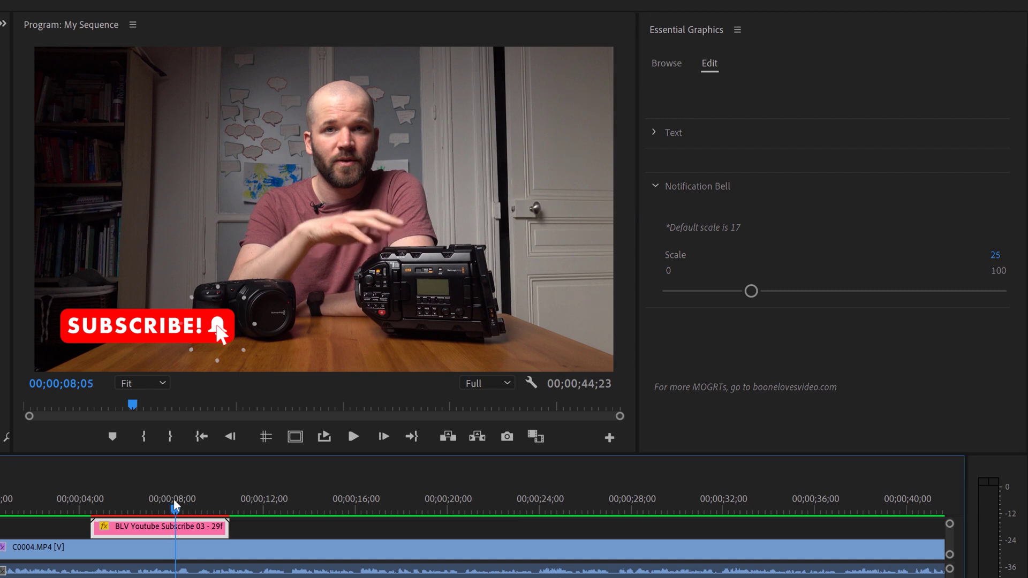
- Jump the playhead back to the subscribe graphic's start at 00;00;04;15
{"action": "key", "text": "Up"}
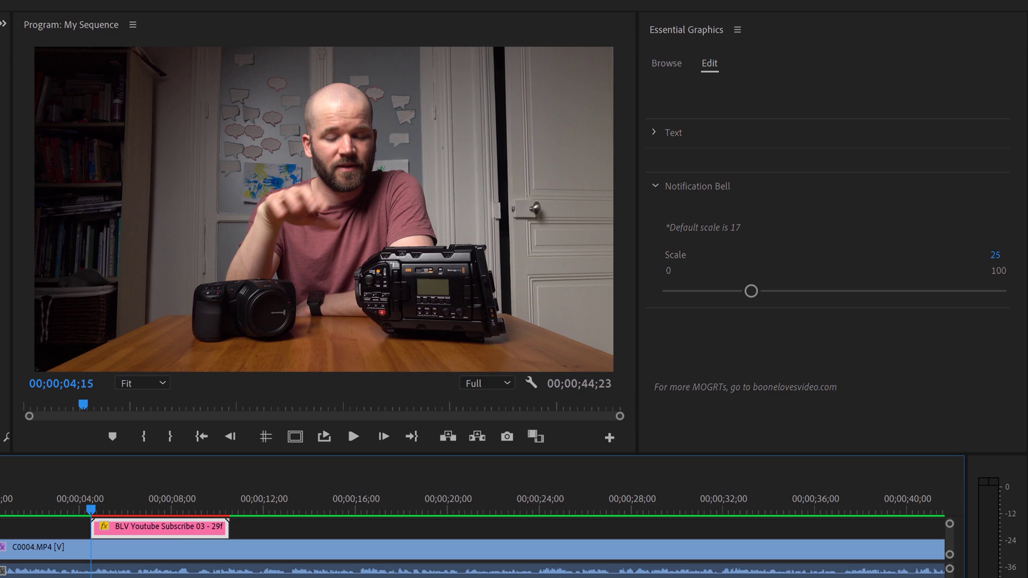